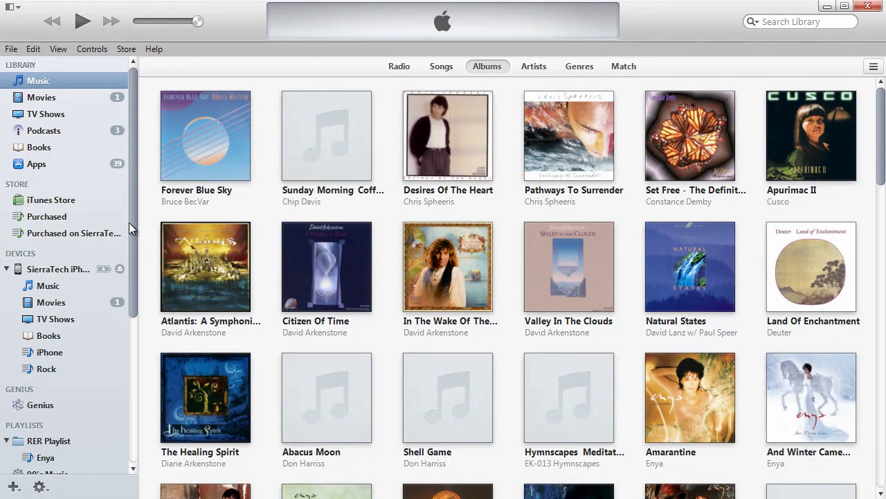
Scroll the sidebar down to reveal the playlists such as ASTRAL, Christmas, Rock and RER Playlist
drag(129, 222, 123, 369)
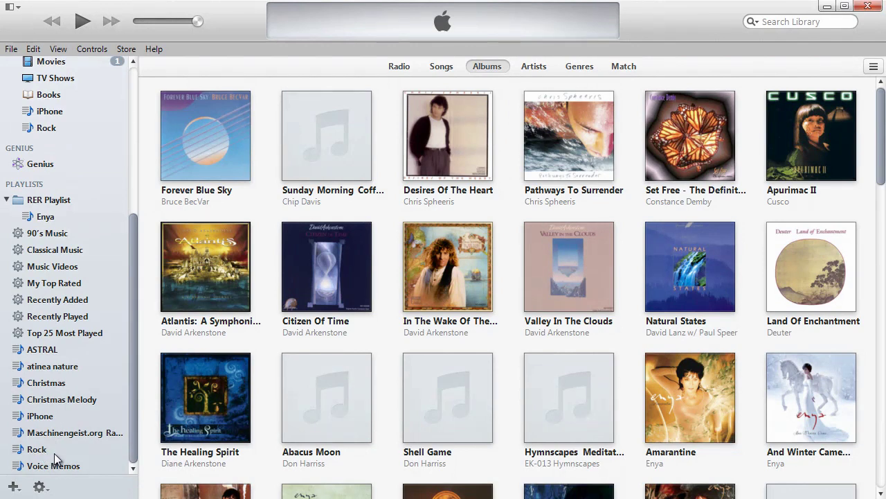
Add a new empty playlist from the + menu and name it 'Christmas Music'
click(11, 488)
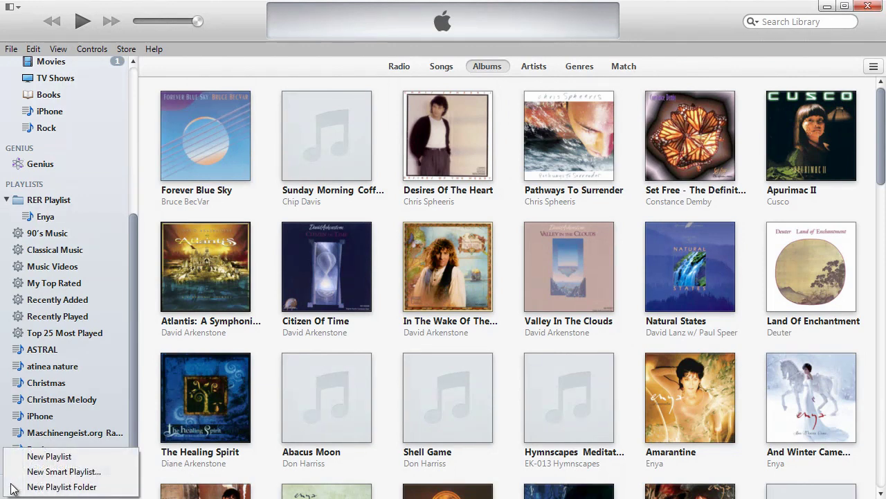
click(44, 459)
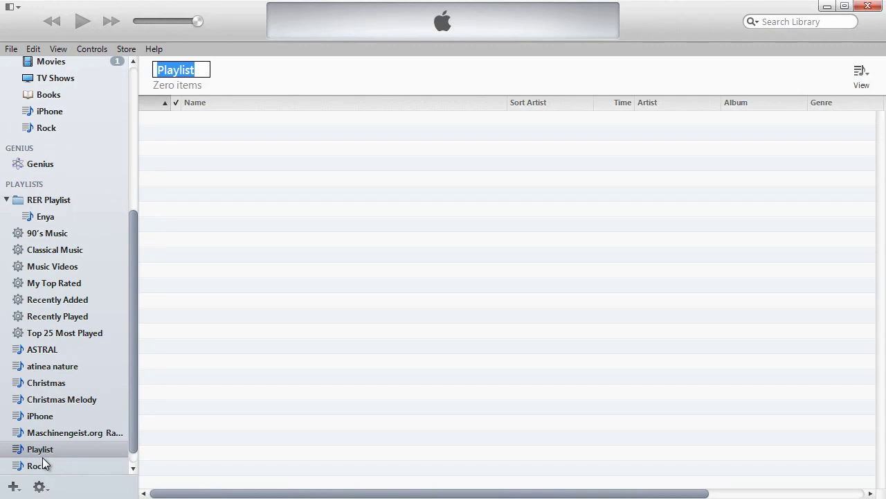
text(Christmas Music)
key(Return)
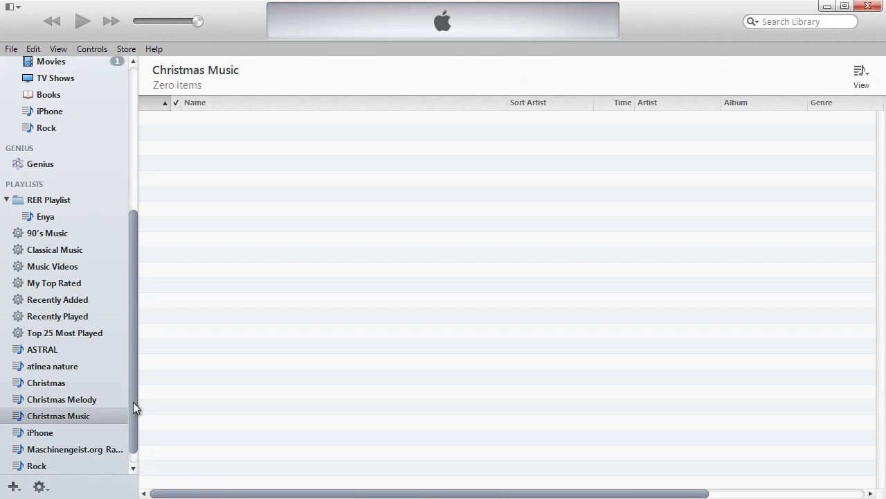
Drag The Healing Spirit album from the Music library onto the iPhone playlist
drag(135, 407, 135, 240)
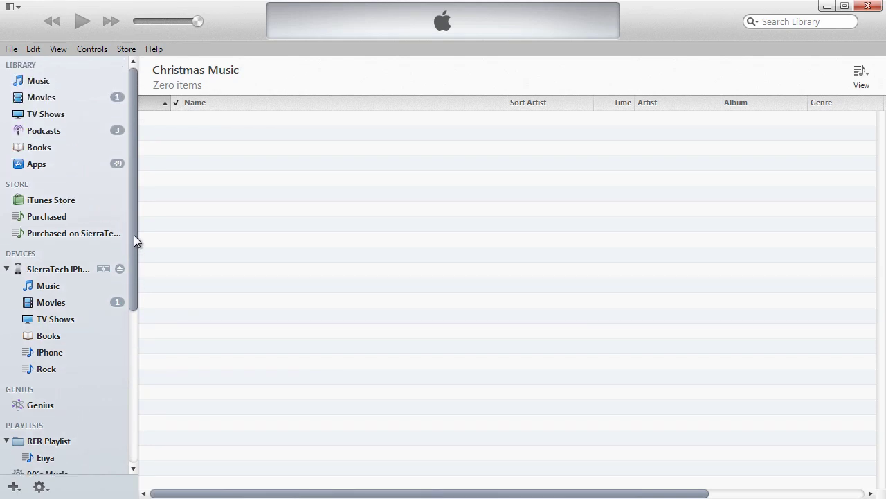
click(40, 82)
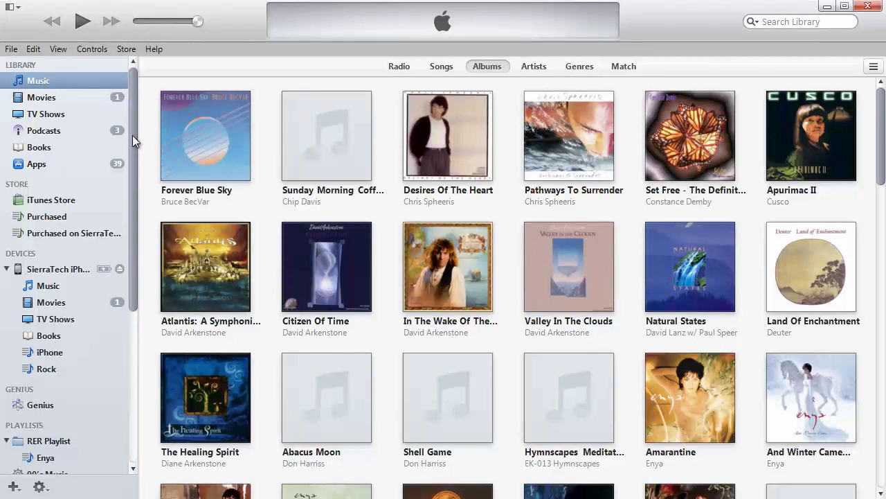
drag(134, 133, 121, 288)
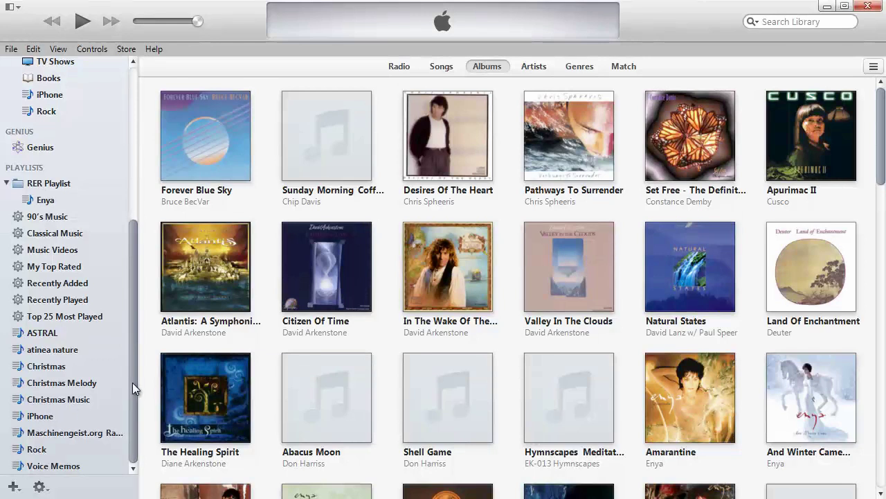
mouse_move(176, 384)
mouse_down()
mouse_move(118, 408)
mouse_move(63, 410)
mouse_up()
Open the iPhone playlist and show Diane Arkenstone's 10 songs from The Healing Spirit
click(39, 419)
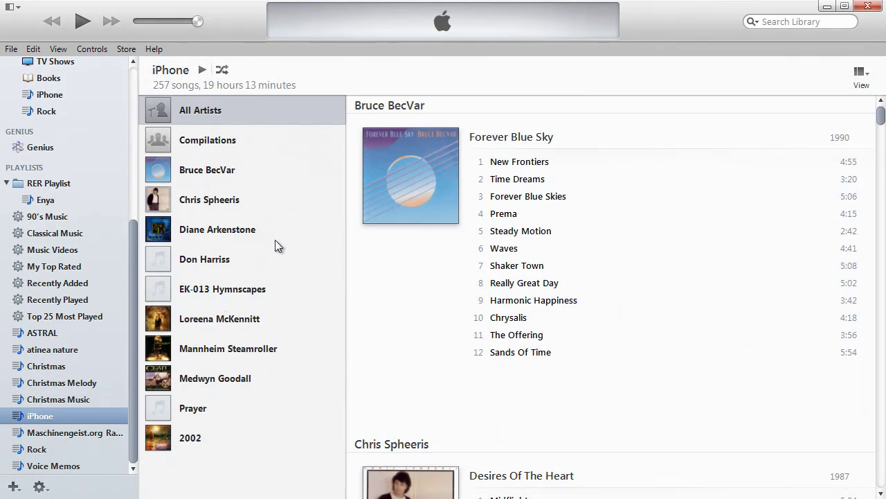
click(242, 234)
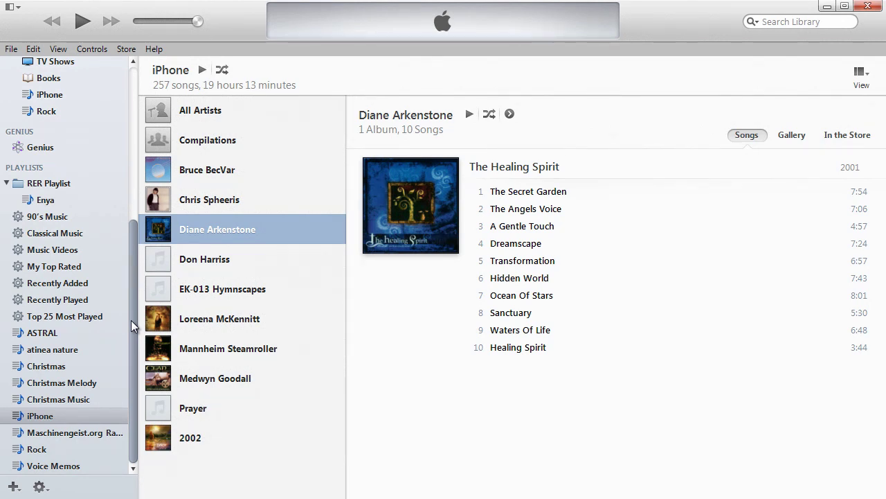
drag(131, 320, 137, 158)
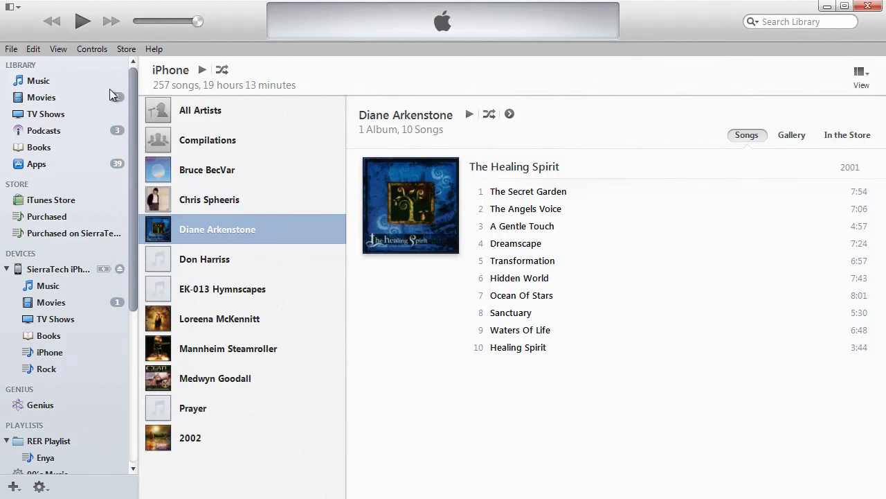
Drag the Laura Turner Christmas album onto Christmas Music, adding Mary Sweet Mary and Come As You Are
click(43, 81)
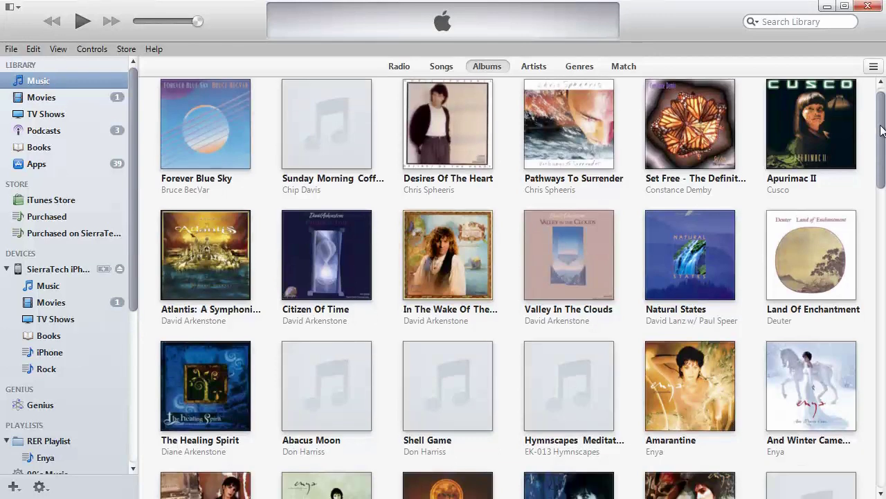
drag(880, 127, 883, 229)
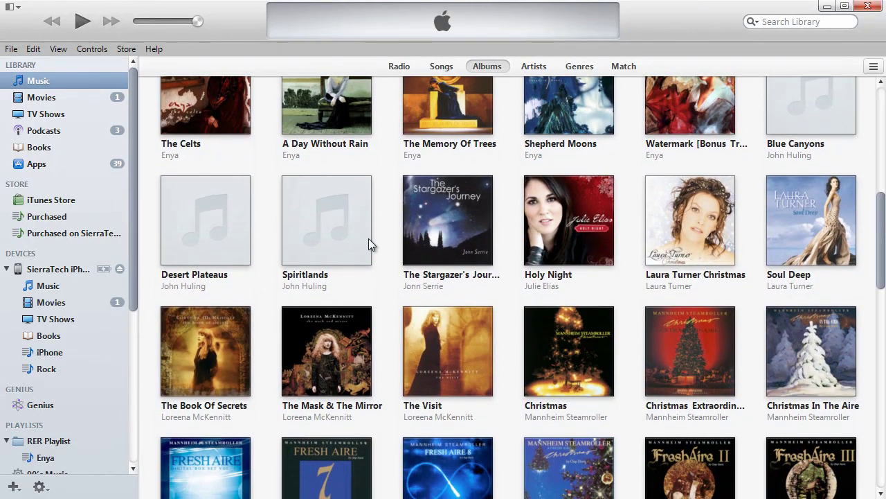
drag(130, 209, 132, 354)
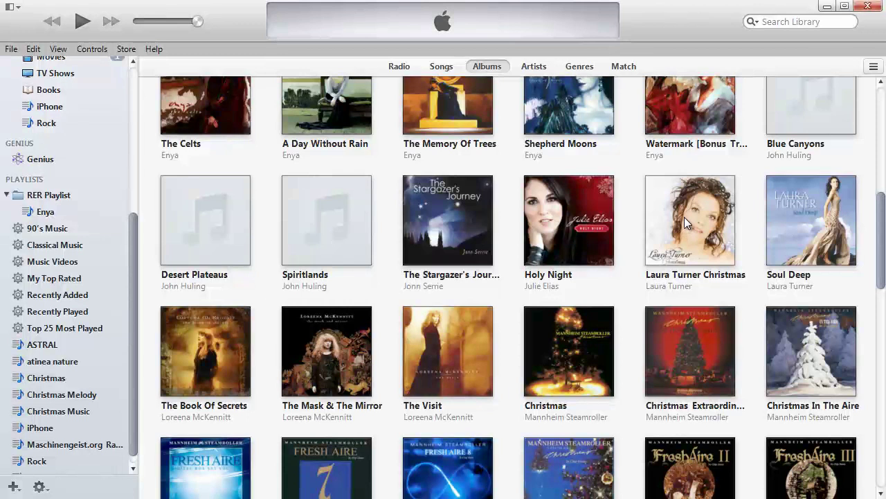
drag(684, 216, 68, 409)
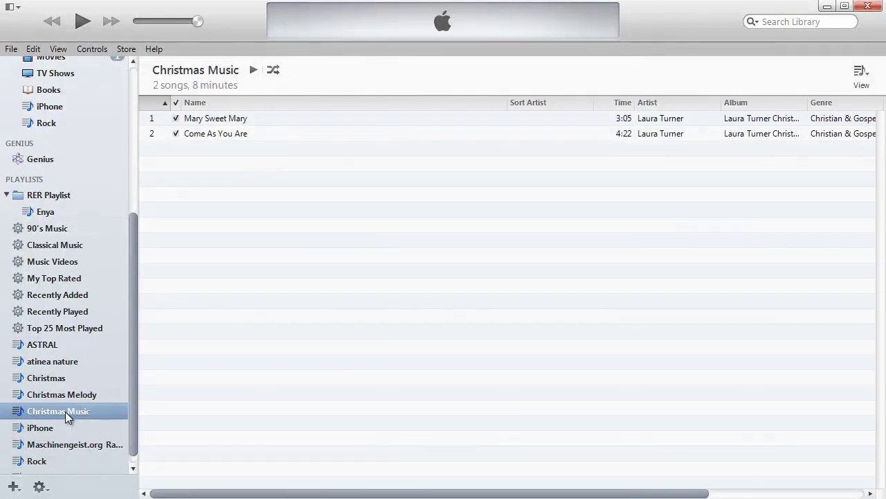
Switch the Christmas Music playlist to Artist List view
click(866, 72)
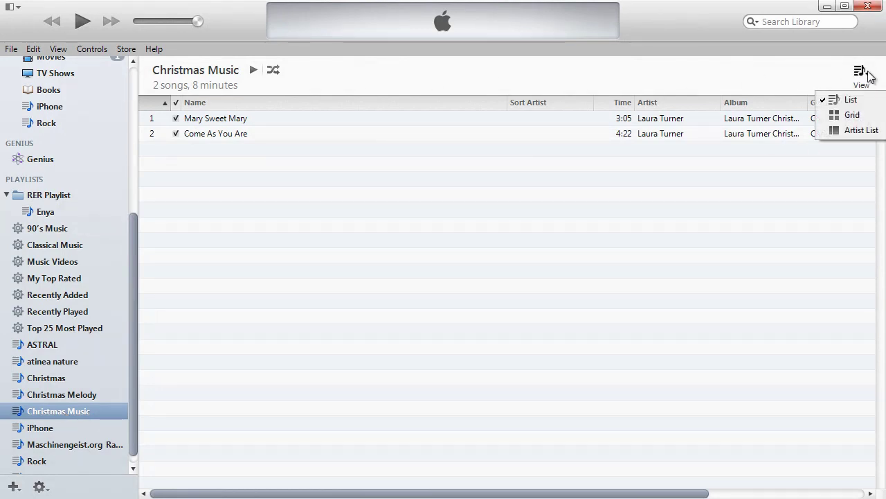
click(853, 129)
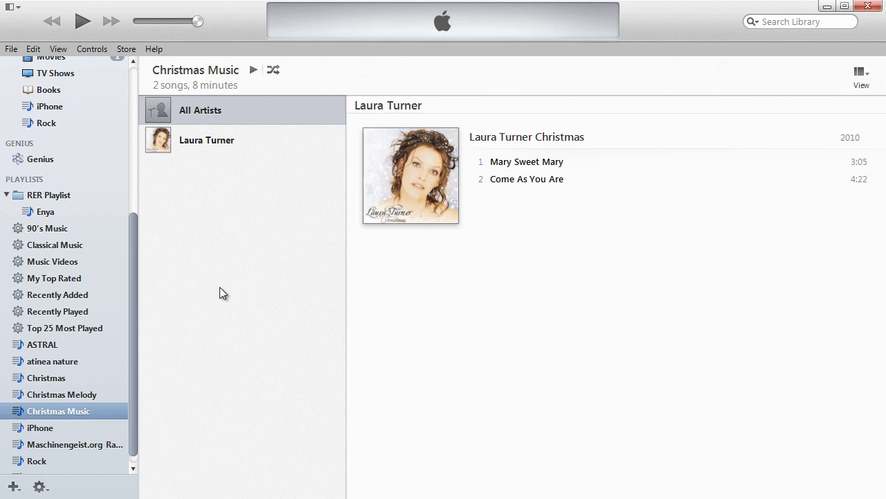
drag(135, 344, 146, 175)
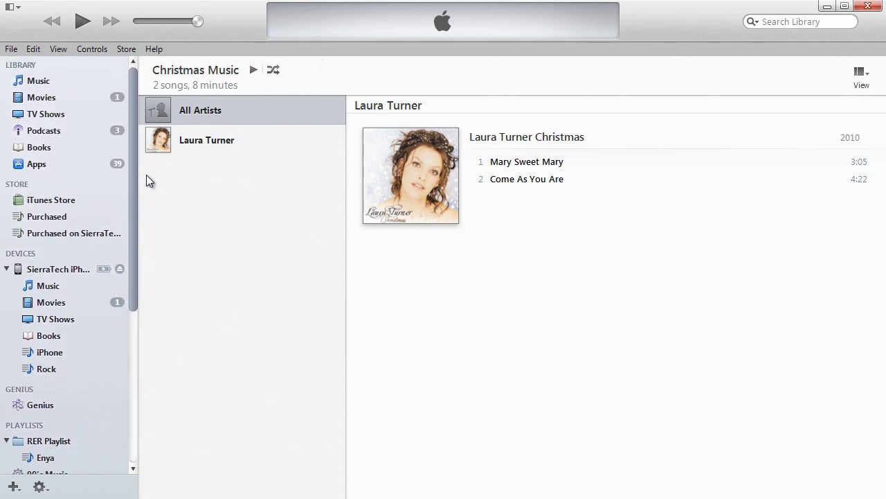
Drag Julie Elias's Holy Night album onto Christmas Music, bringing it to 12 songs
click(38, 81)
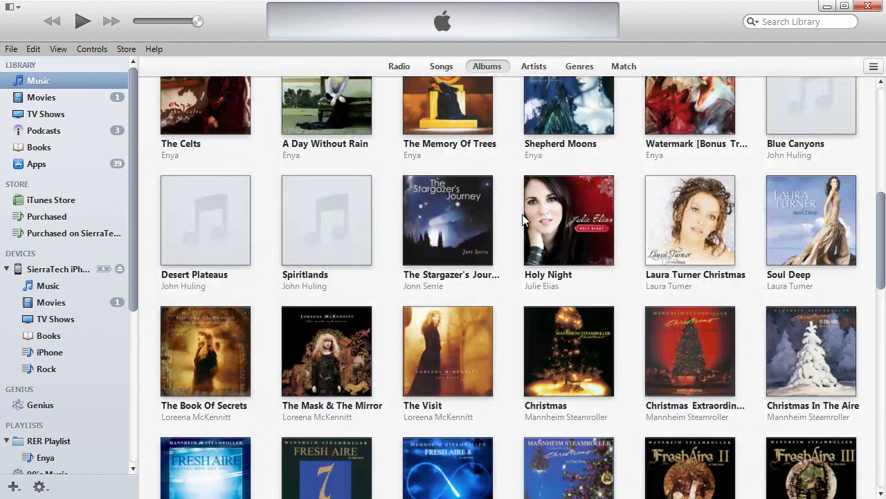
drag(136, 179, 139, 313)
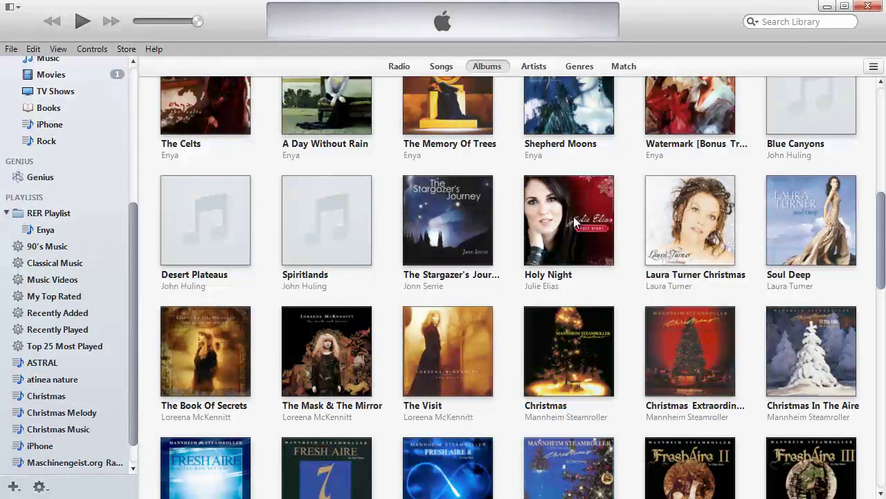
drag(575, 223, 69, 424)
Open Christmas Music, scroll through its 12 songs, then scroll the sidebar back up to Devices
click(58, 429)
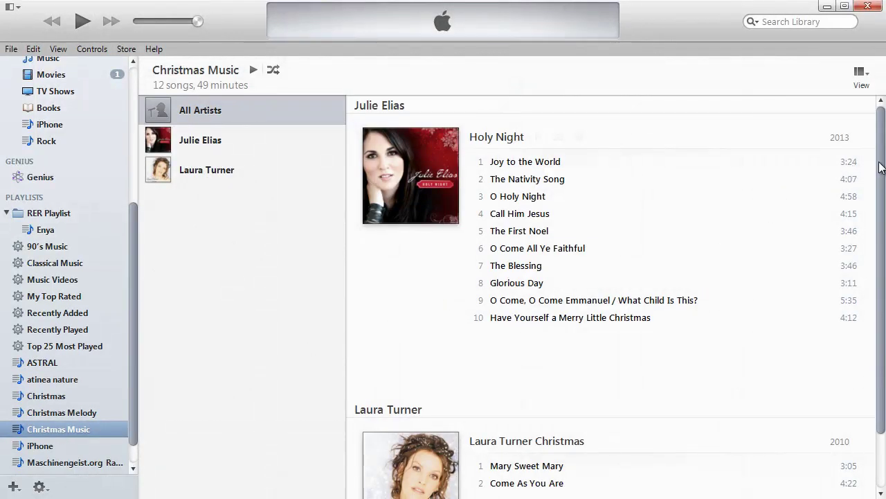
scroll(880, 171, down, 1)
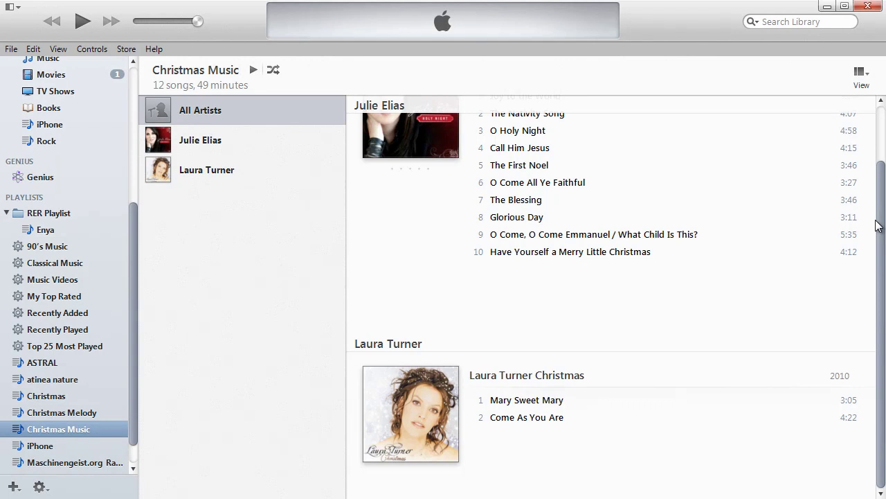
scroll(878, 173, up, 1)
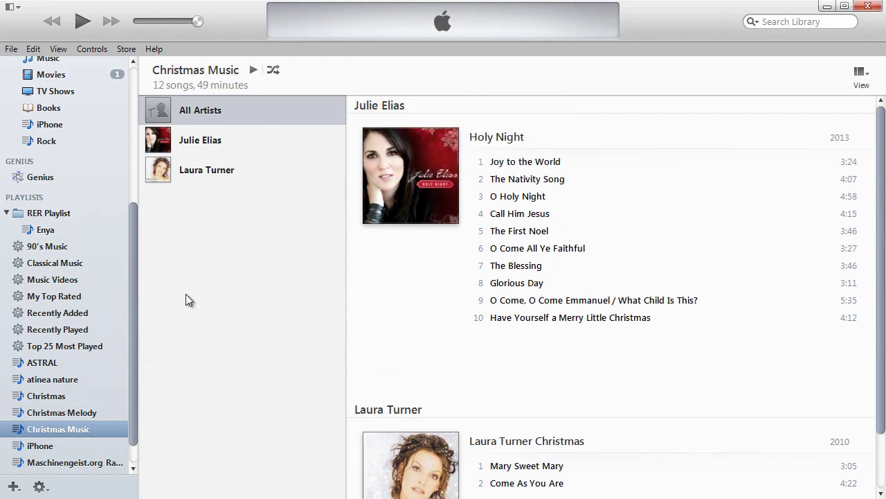
drag(132, 321, 136, 222)
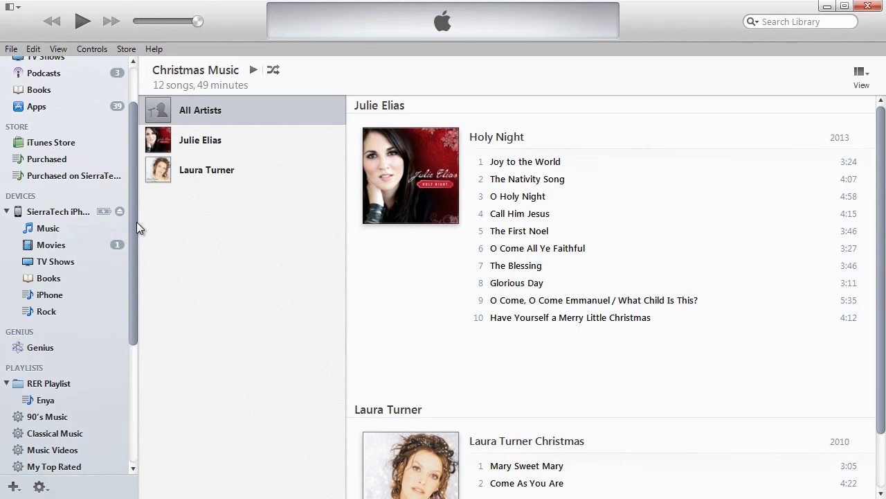
drag(136, 222, 136, 220)
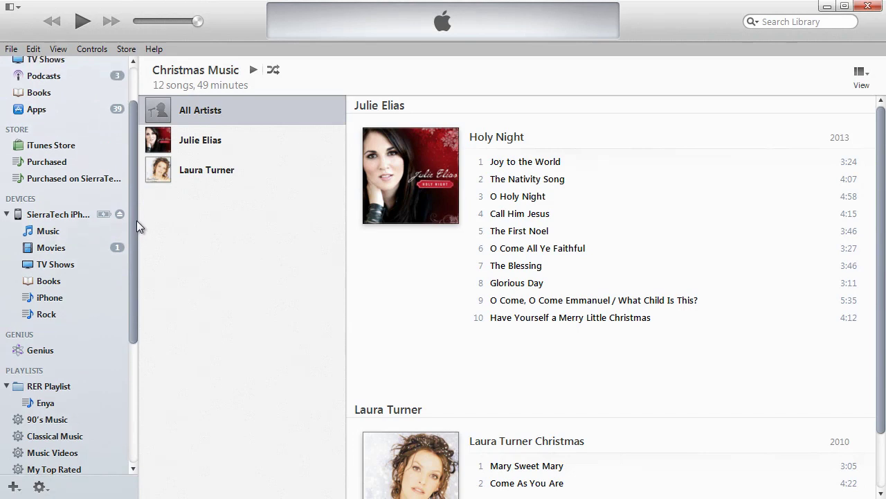
Open the SierraTech iPhone's Summary page and scroll down to its Options
click(46, 218)
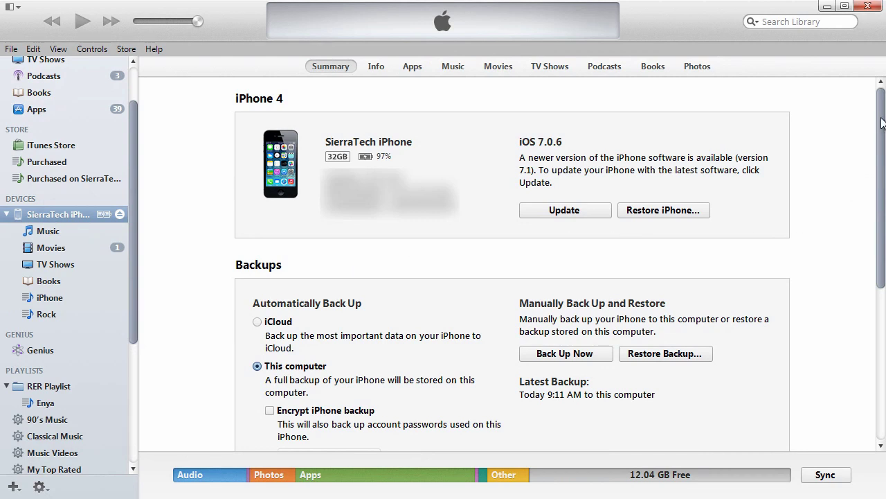
drag(883, 123, 878, 302)
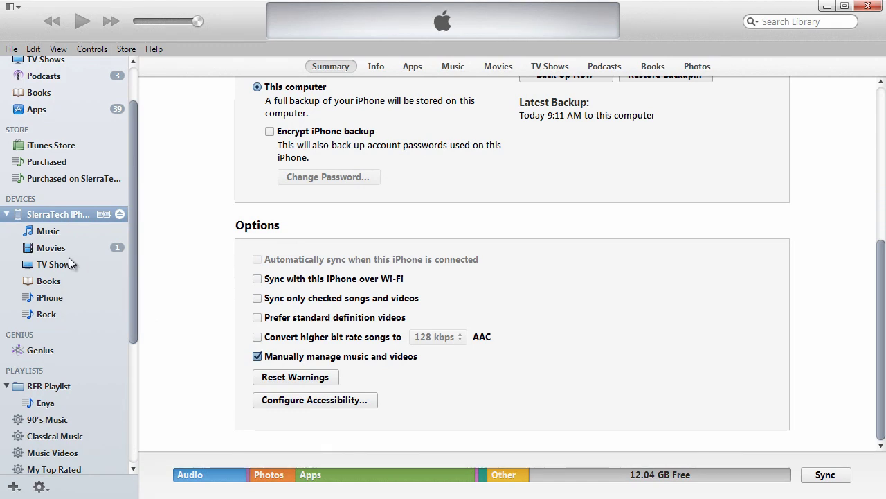
Check the phone's Rock playlist, then return to its iPhone playlist showing the Fresh Aire tracks
click(39, 298)
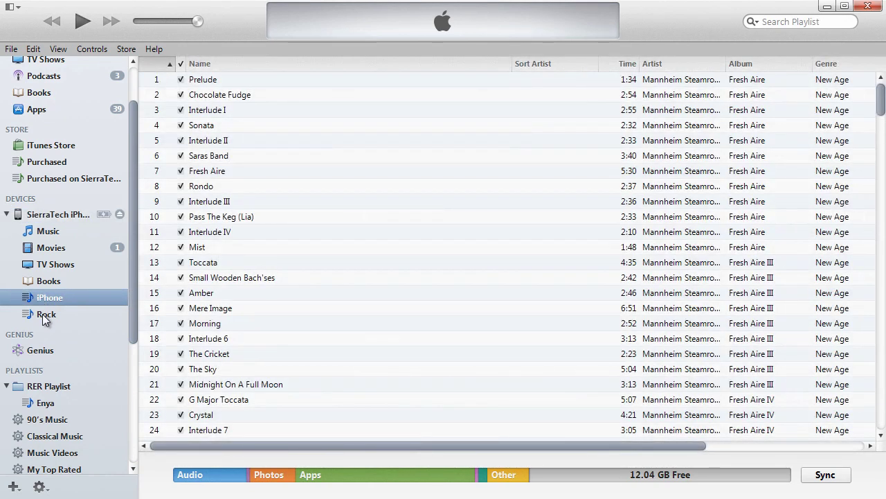
click(42, 311)
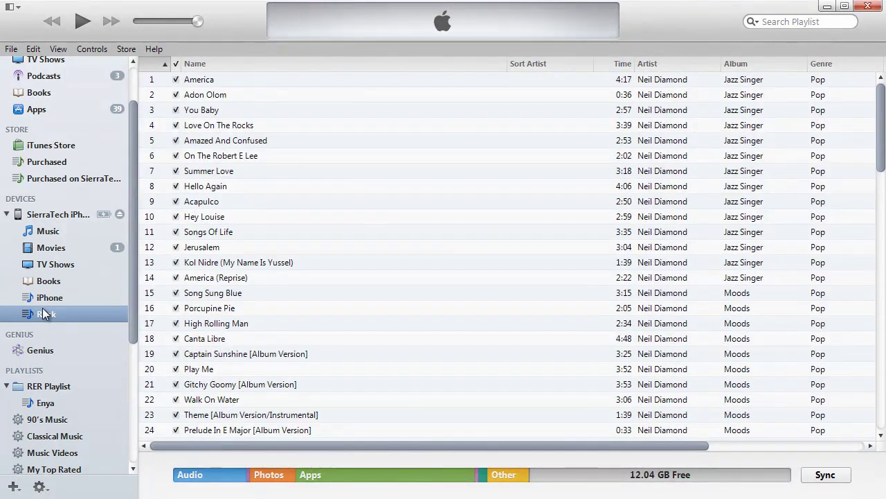
click(43, 297)
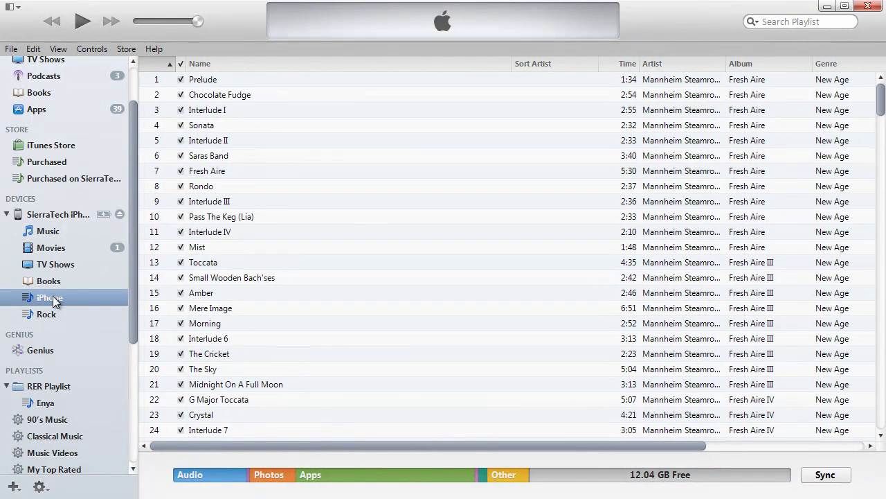
drag(134, 273, 135, 397)
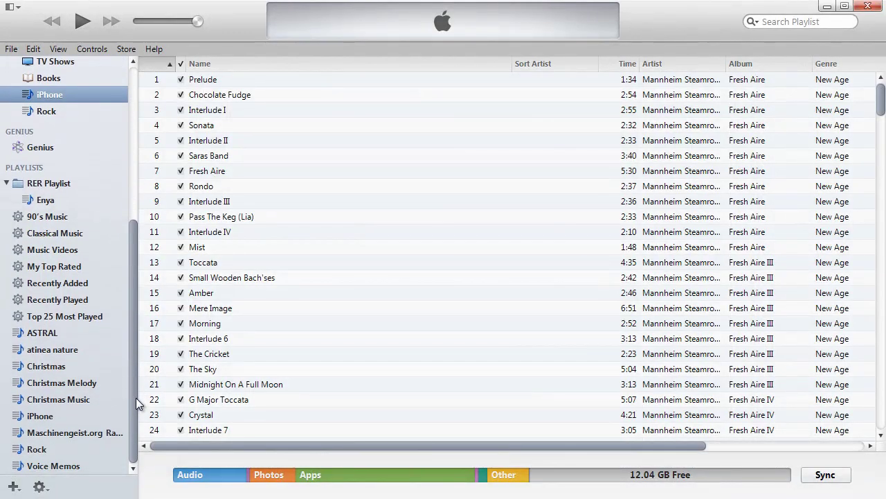
Show the library's 257-song iPhone playlist, grouped by artist
click(41, 416)
mouse_move(415, 210)
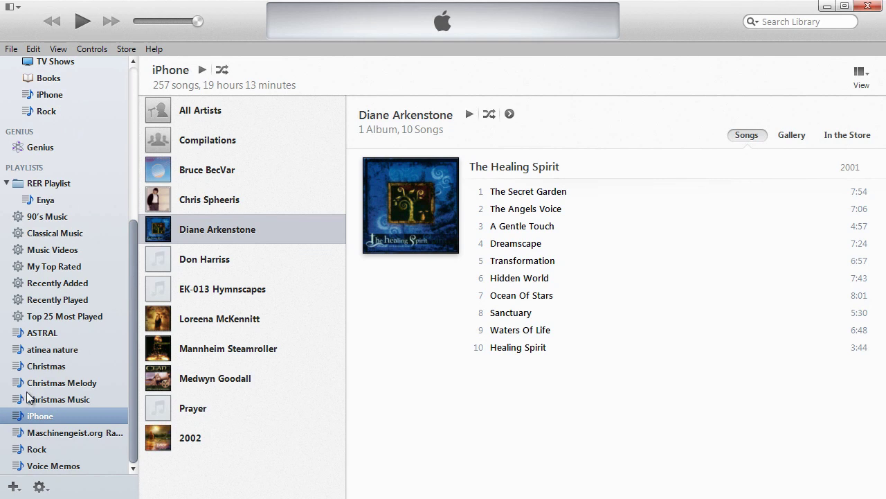
drag(132, 340, 132, 309)
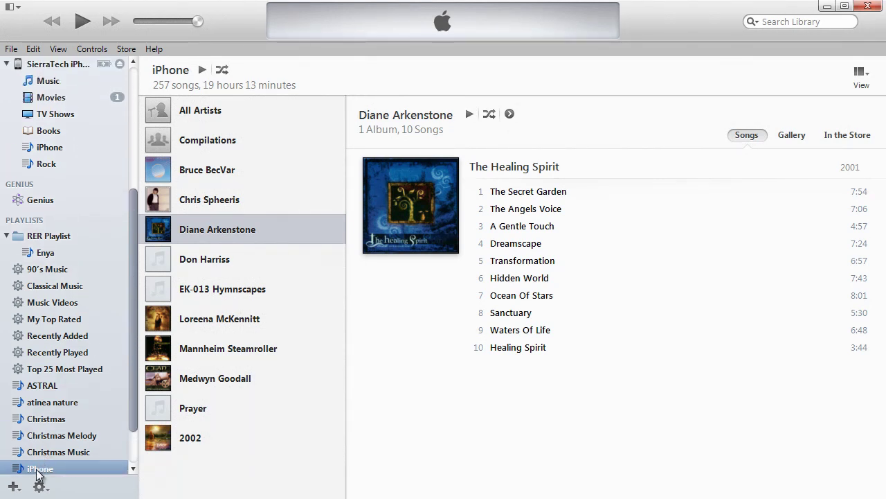
Copy the iPhone playlist to the SierraTech iPhone, replacing the existing one
drag(39, 469, 39, 156)
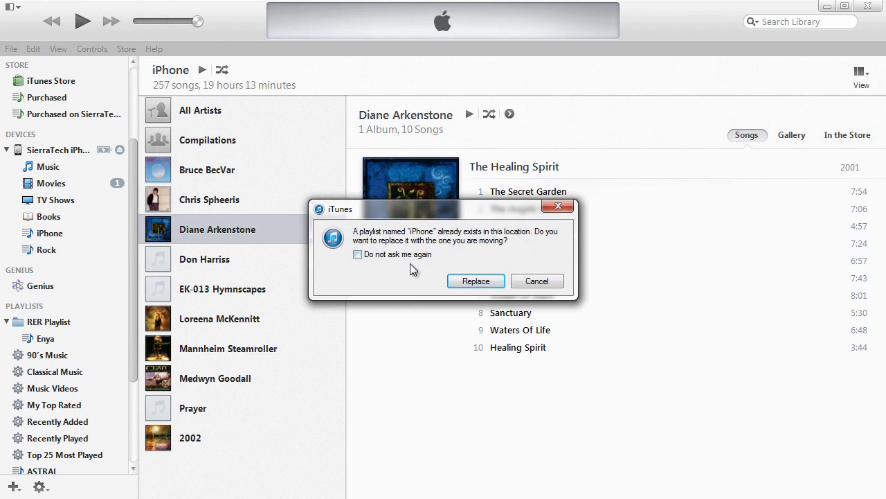
click(475, 281)
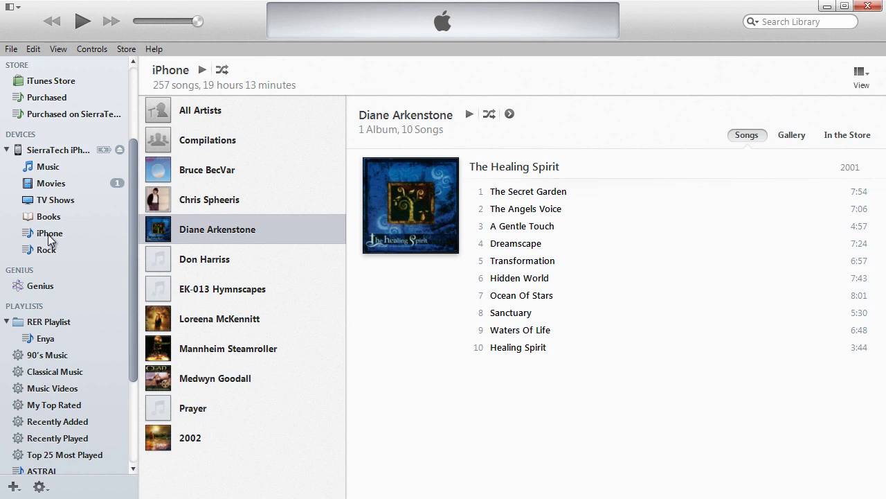
Add the Christmas Music playlist to the SierraTech iPhone and start syncing
drag(135, 257, 142, 302)
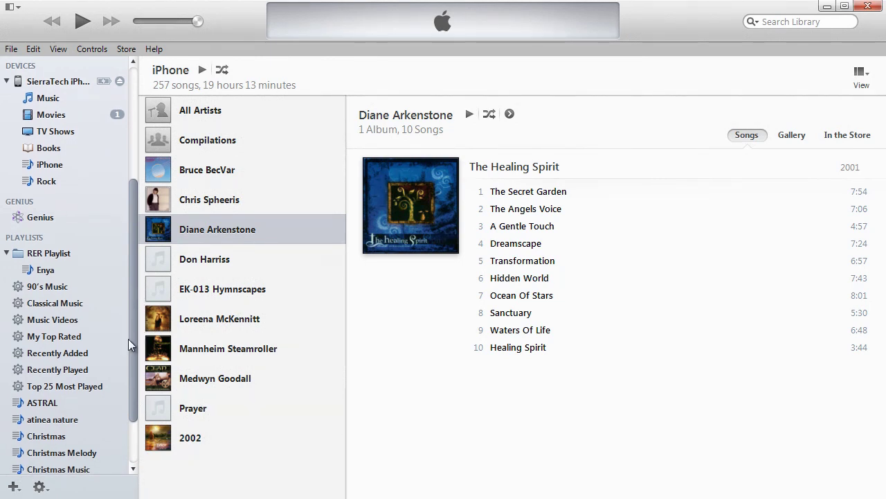
click(23, 471)
drag(23, 473, 35, 83)
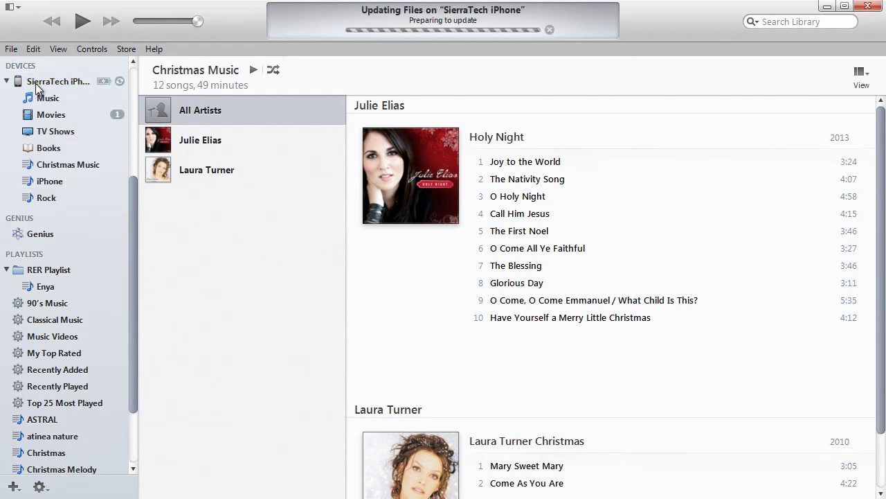